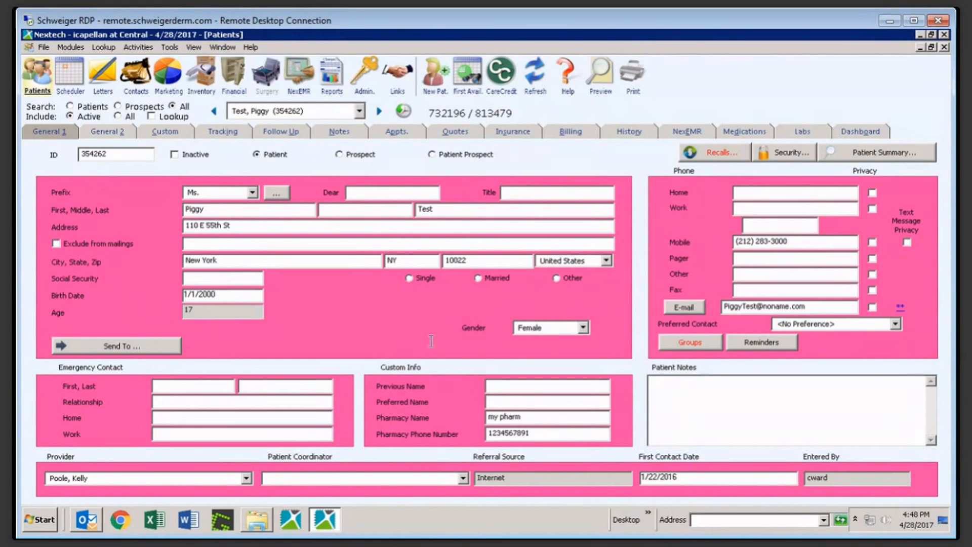
# Show the test patient's Labs tab listing the left dorsal foot biopsy and its workflow steps
pyautogui.click(801, 133)
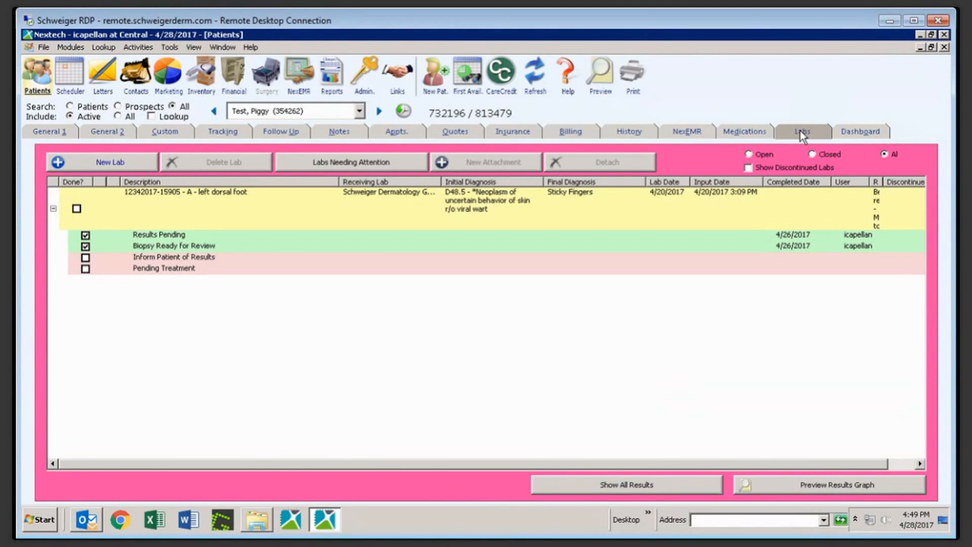
# Bring up the Labs Needing Attention list of outstanding labs for all providers
pyautogui.click(378, 161)
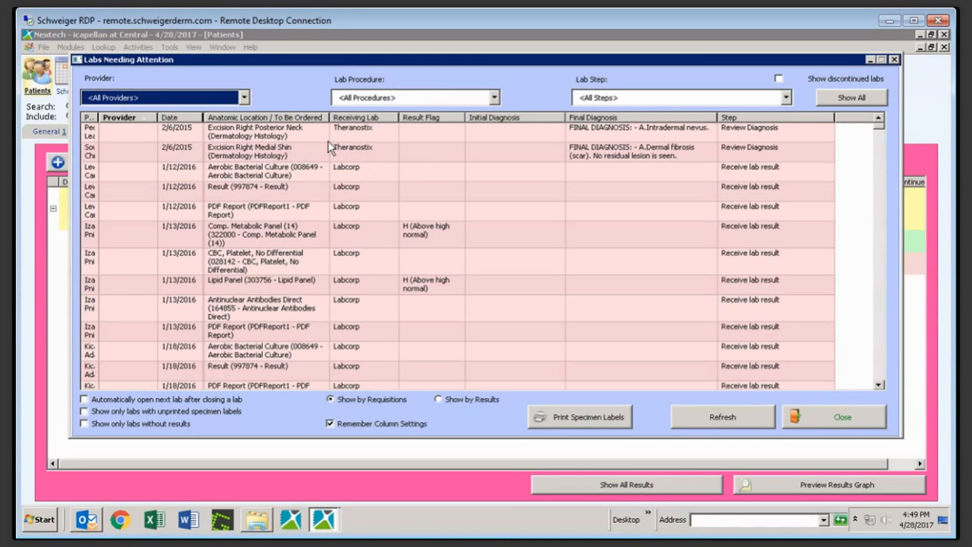
# Filter Labs Needing Attention to the patient's provider, leaving three labs
pyautogui.click(226, 102)
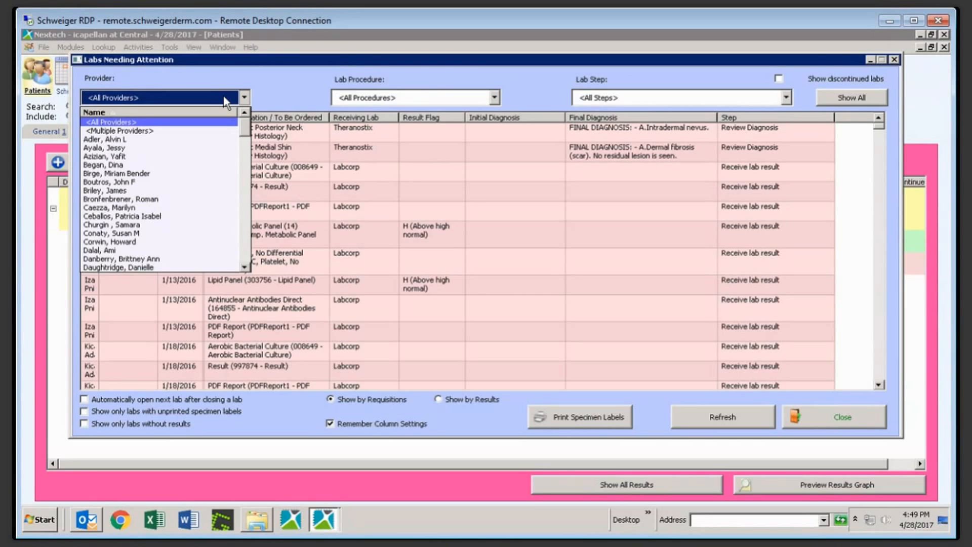
pyautogui.write('pool')
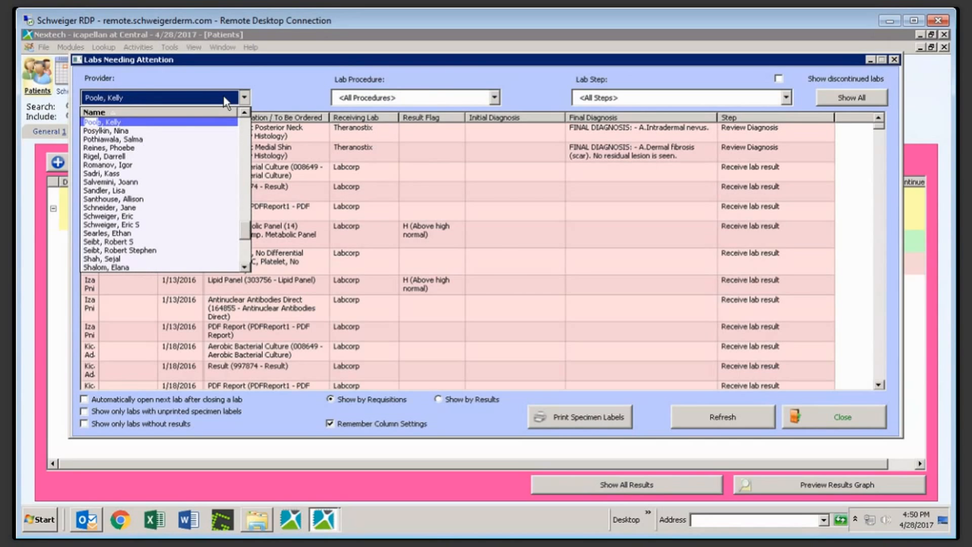
pyautogui.press('Return')
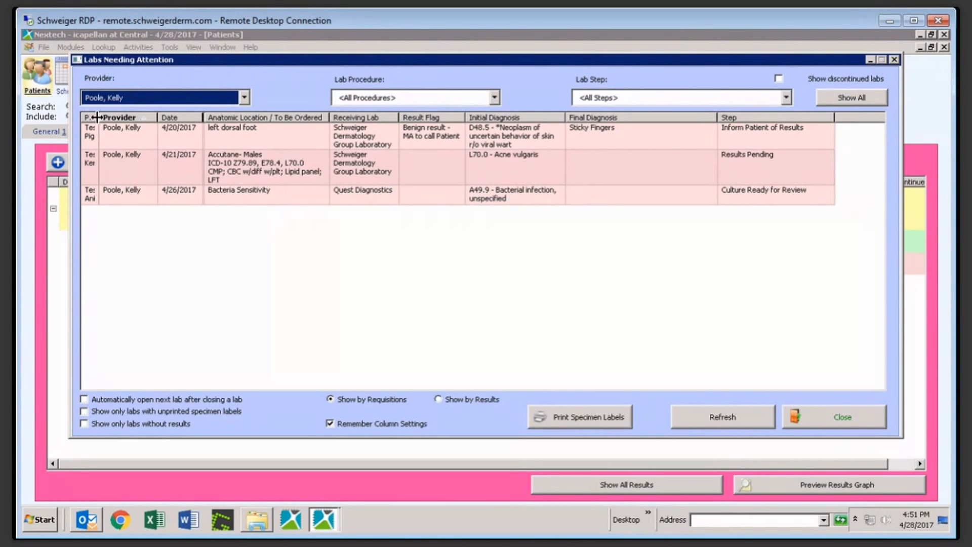
# Widen the Patient column to show full names and sort the labs by Date
pyautogui.moveTo(98, 117); pyautogui.dragTo(147, 123)
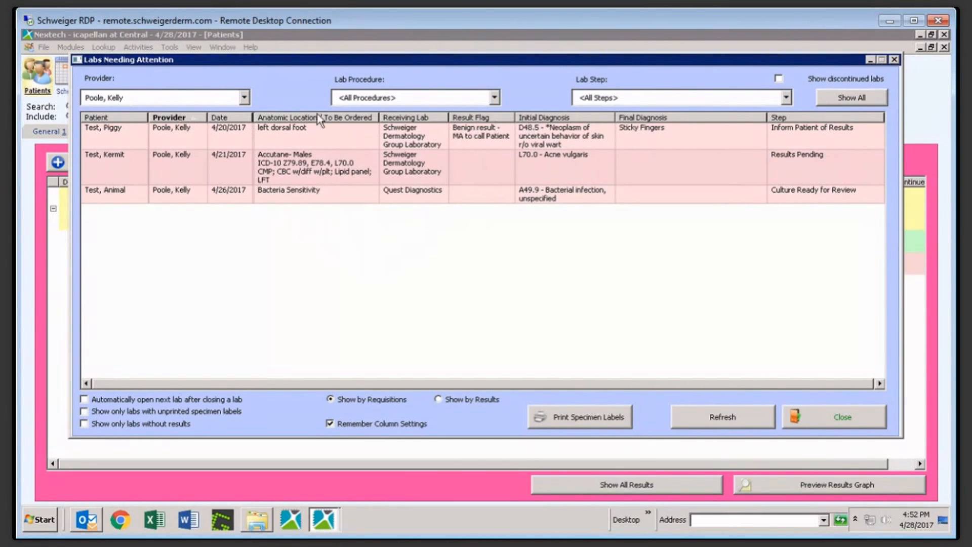
pyautogui.click(234, 117)
# Limit the labs list to Biopsy procedures, leaving only the left dorsal foot biopsy
pyautogui.click(420, 101)
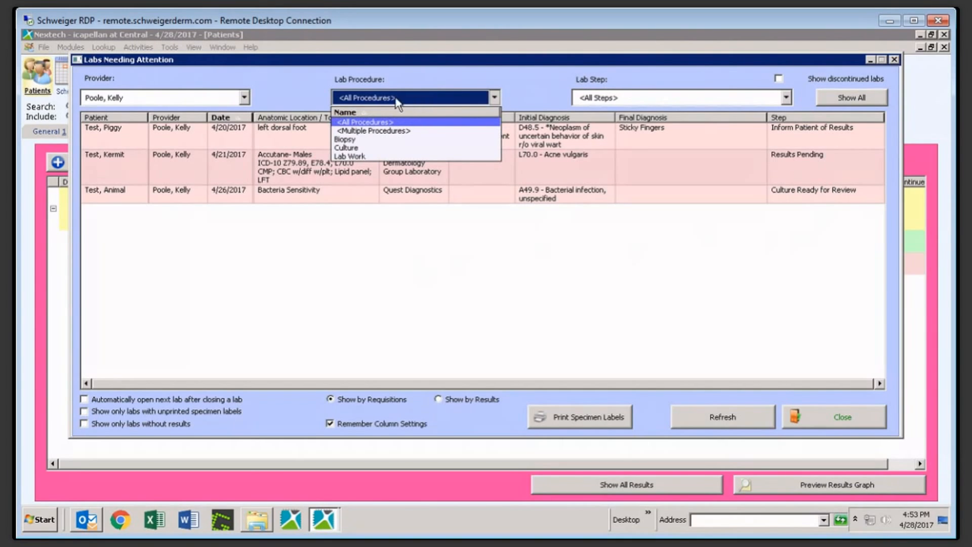
pyautogui.click(349, 138)
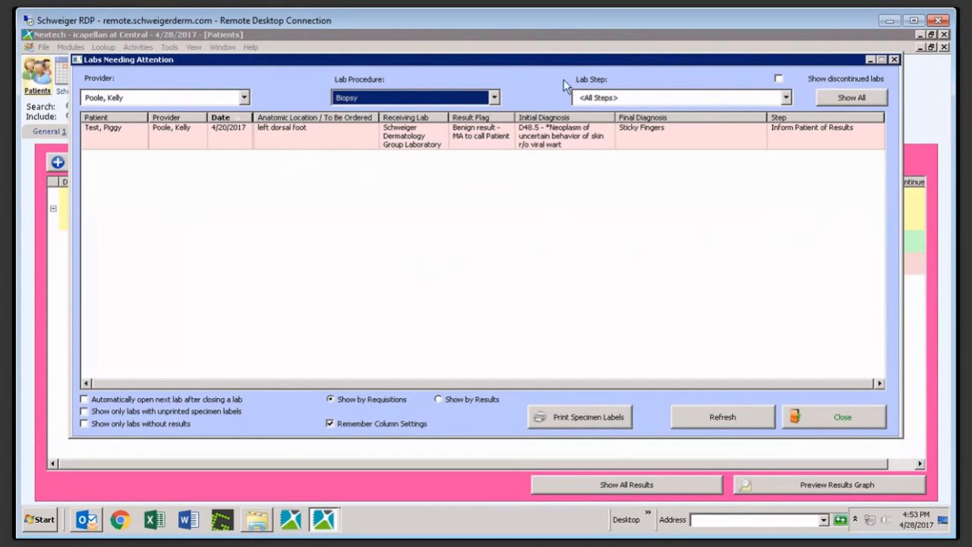
pyautogui.click(614, 97)
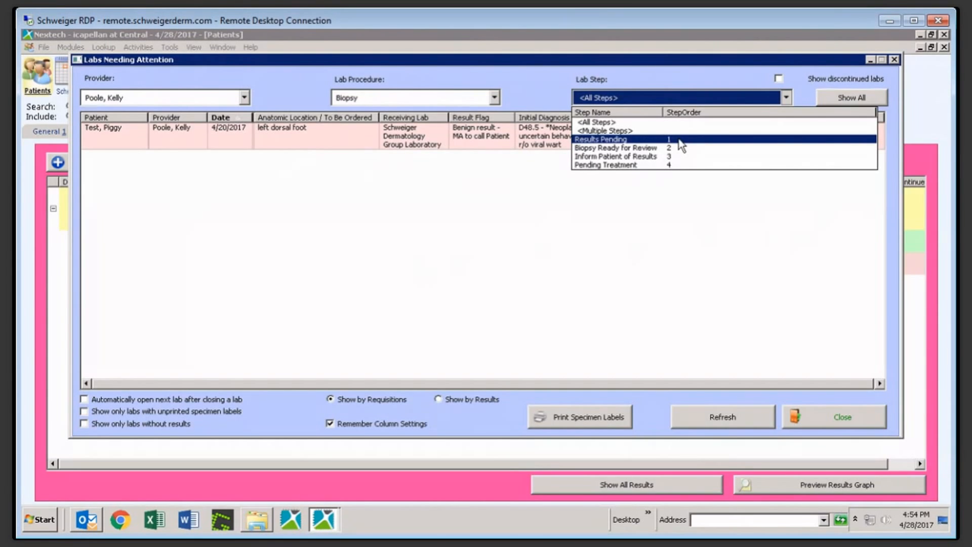
# Keep Lab Procedure on Biopsy and Lab Step on <All Steps>, showing only the foot biopsy
pyautogui.click(457, 95)
pyautogui.click(457, 95)
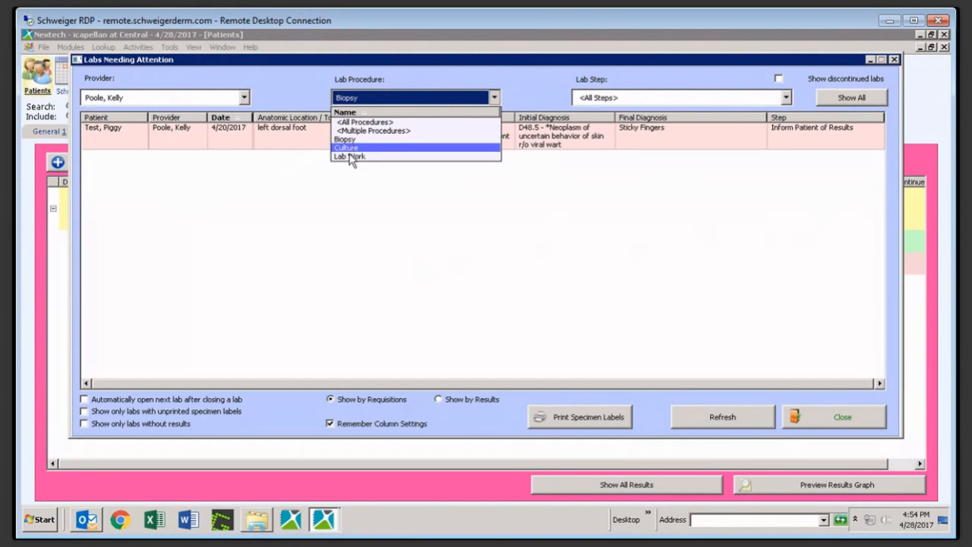
pyautogui.click(603, 99)
pyautogui.click(603, 99)
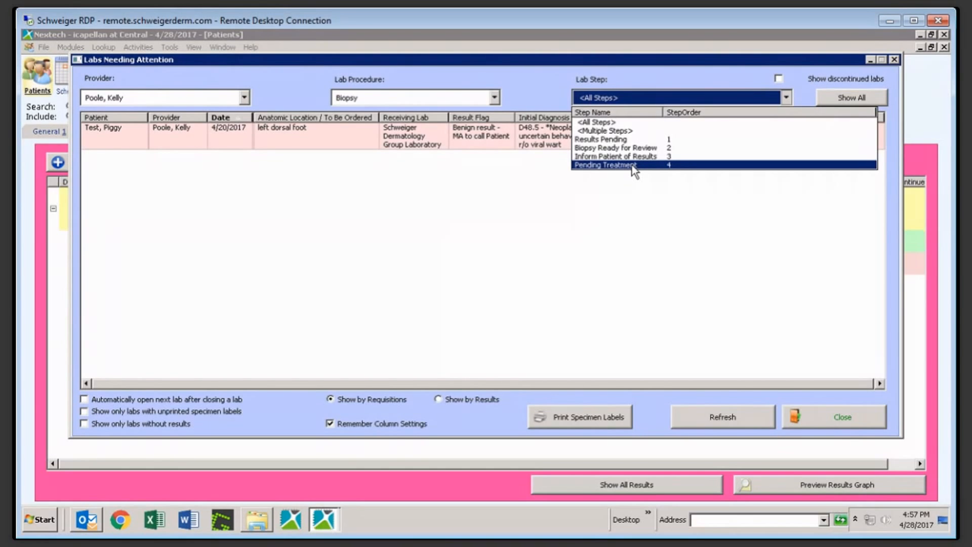
pyautogui.press('Escape')
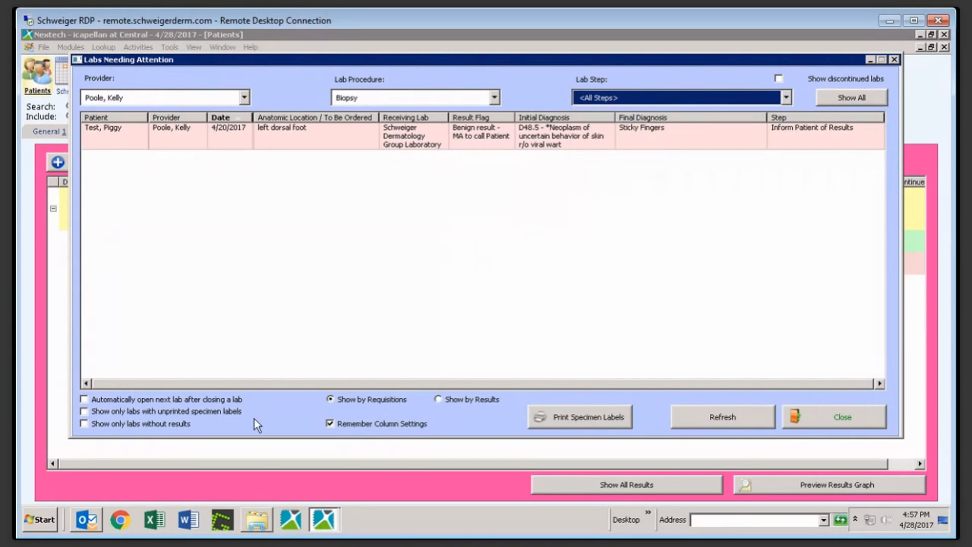
# Reset Lab Procedure to <All Procedures>, listing the provider's biopsy, lab work order and culture
pyautogui.moveTo(257, 519)
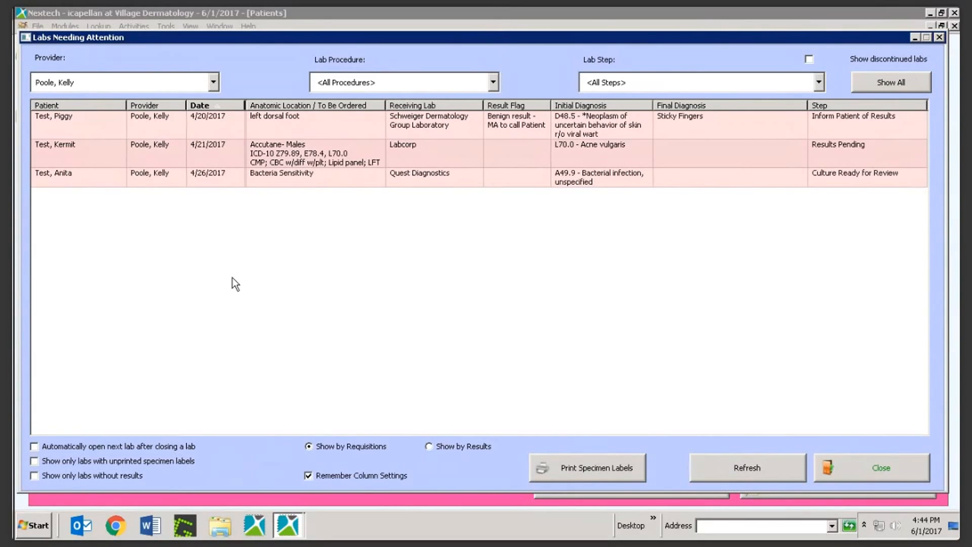
# Filter the labs list to Biopsy procedures at the Results Pending step
pyautogui.click(350, 82)
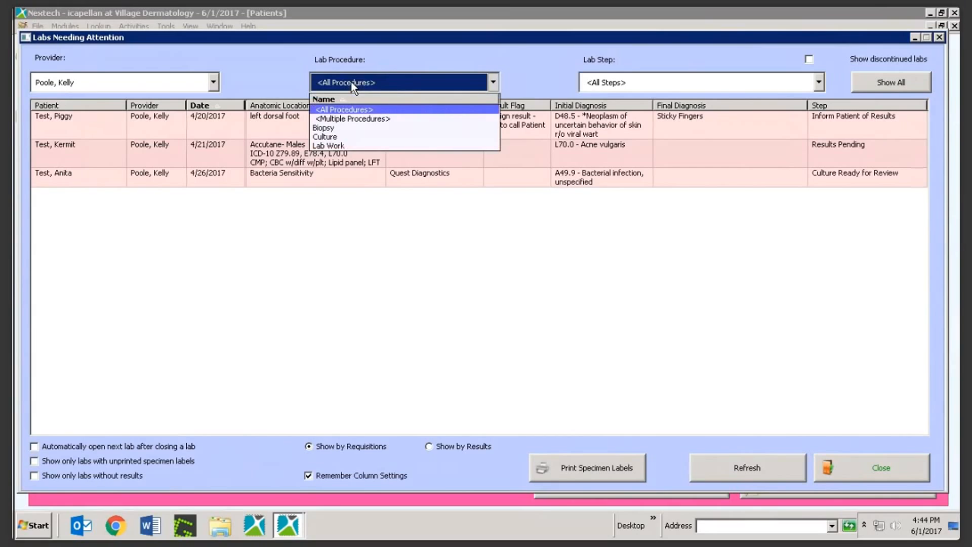
pyautogui.click(338, 127)
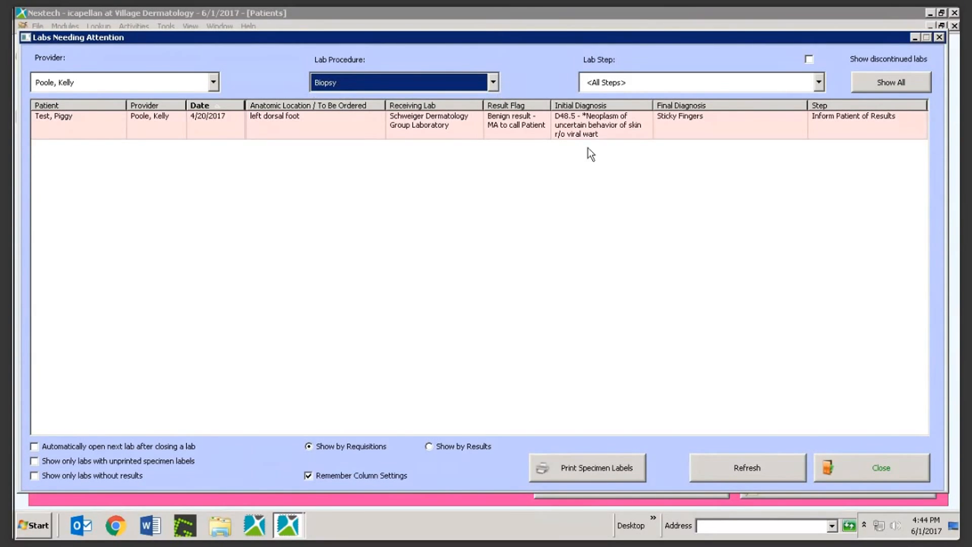
pyautogui.click(619, 81)
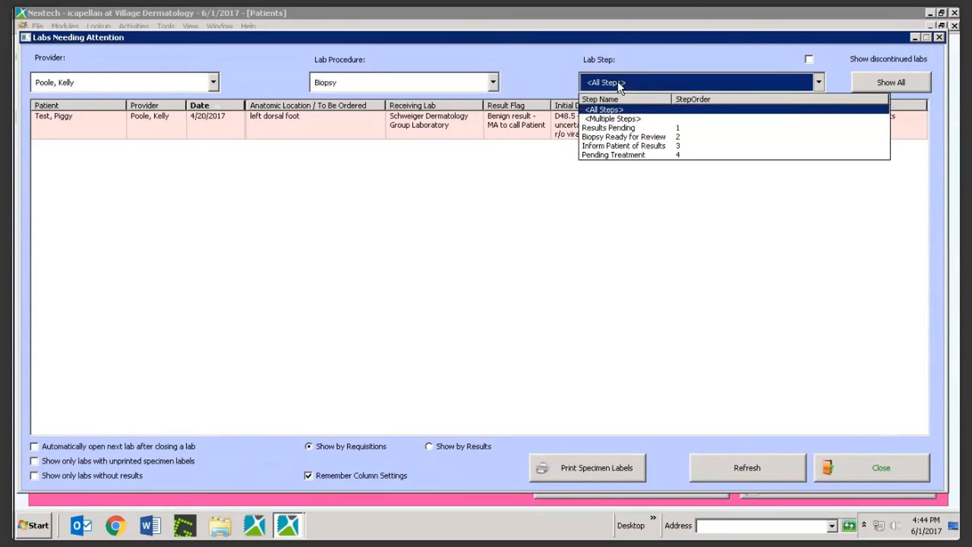
pyautogui.click(627, 128)
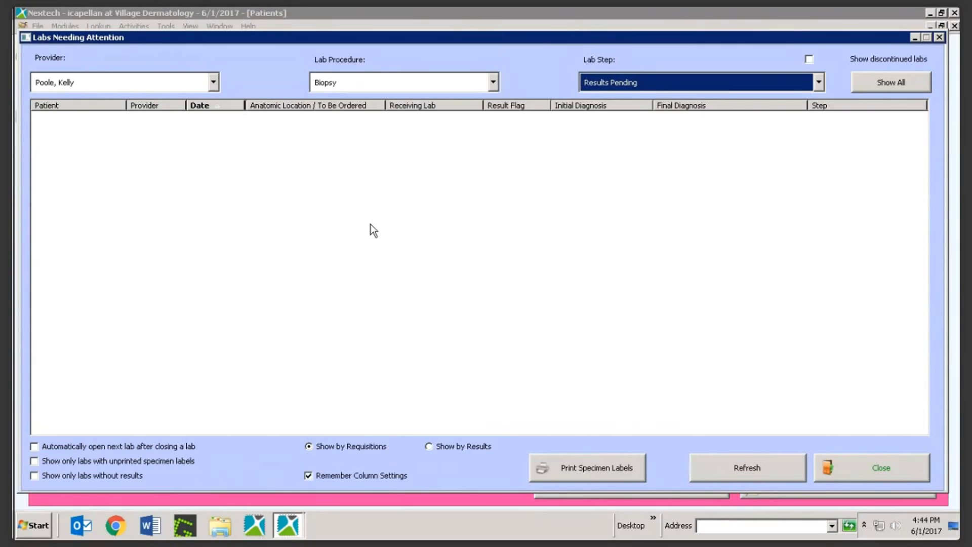
# Switch the procedure filter to Culture at Results Pending, which shows no labs
pyautogui.click(359, 83)
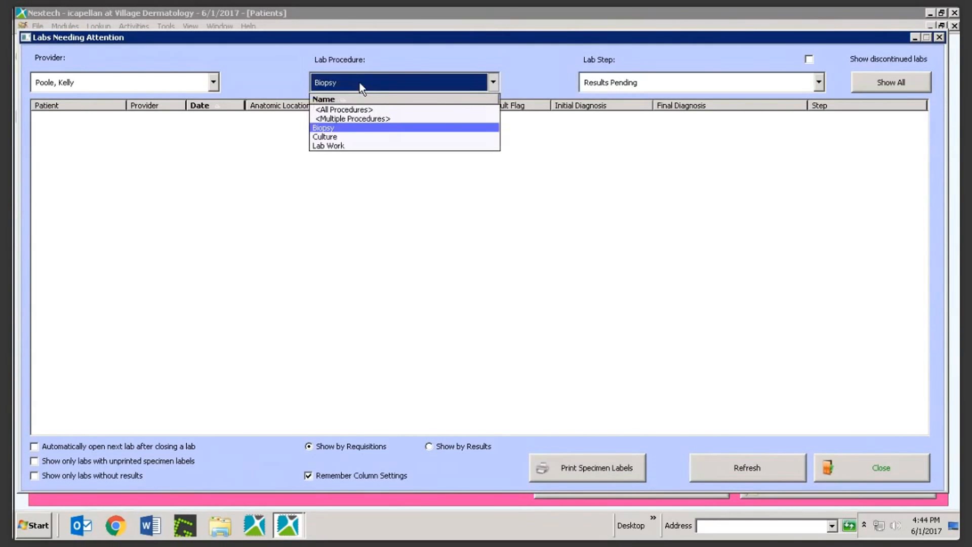
pyautogui.click(326, 137)
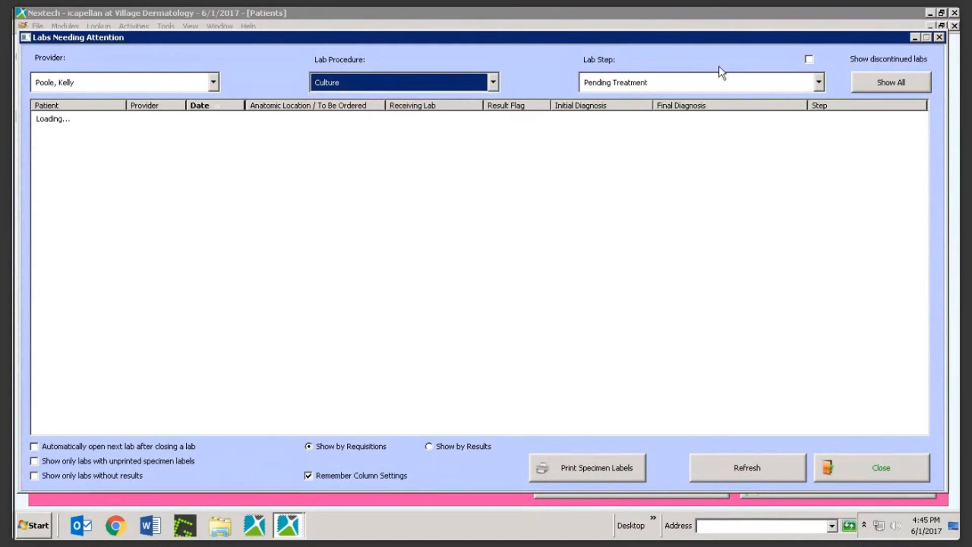
pyautogui.click(631, 84)
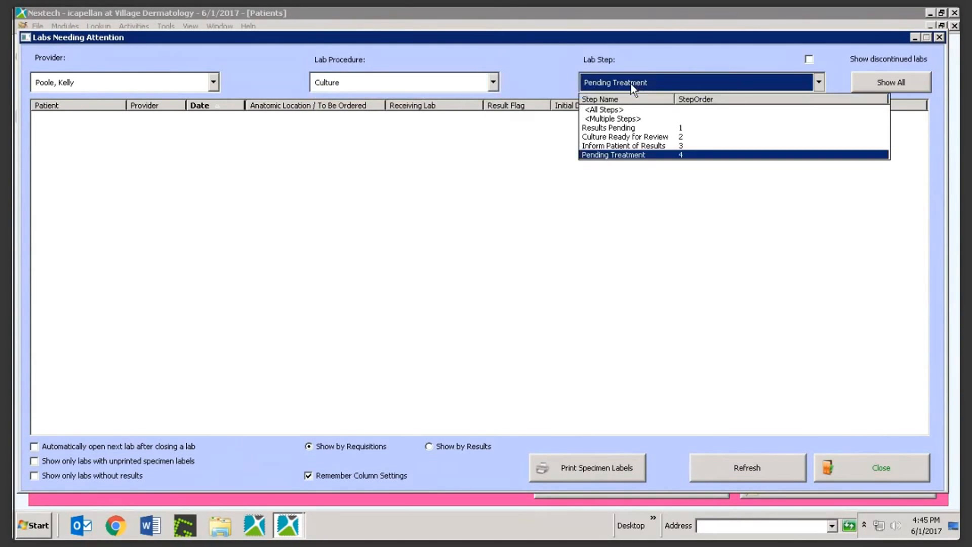
pyautogui.click(624, 127)
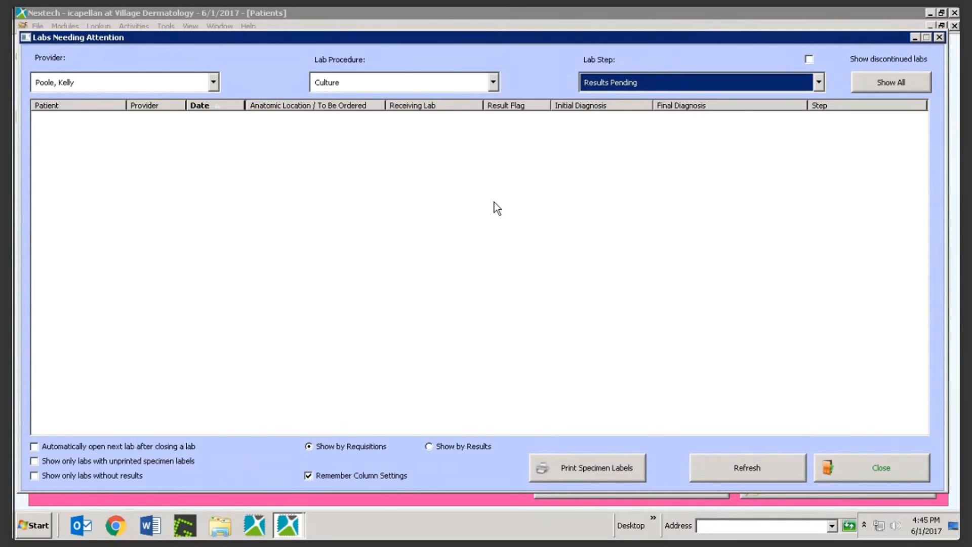
pyautogui.click(396, 87)
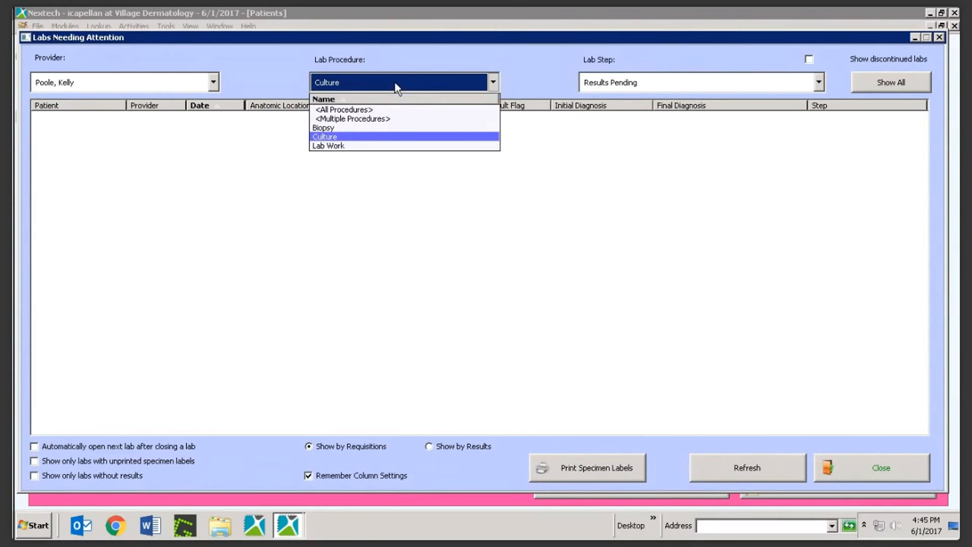
# Filter to Lab Work at Results Pending, showing one Accutane lab order for acne vulgaris
pyautogui.click(338, 144)
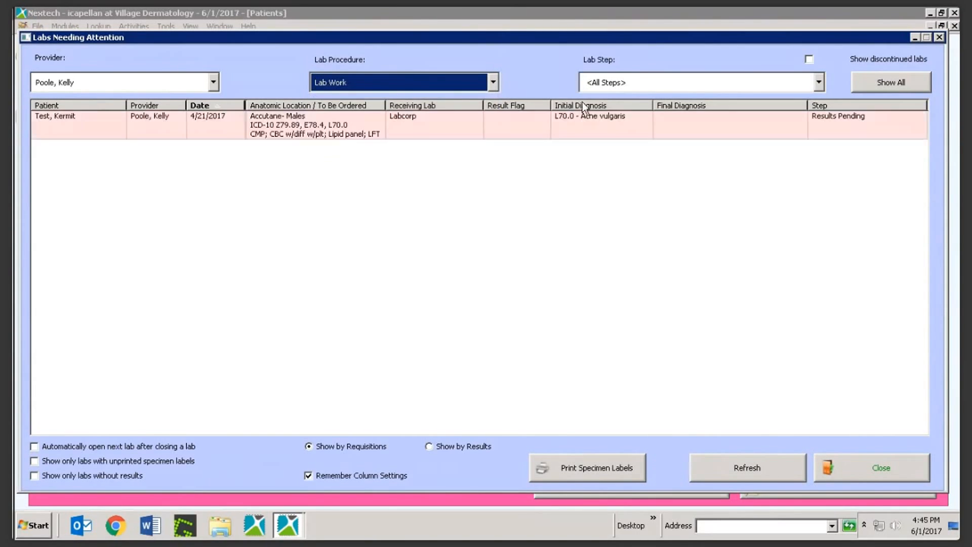
pyautogui.click(600, 86)
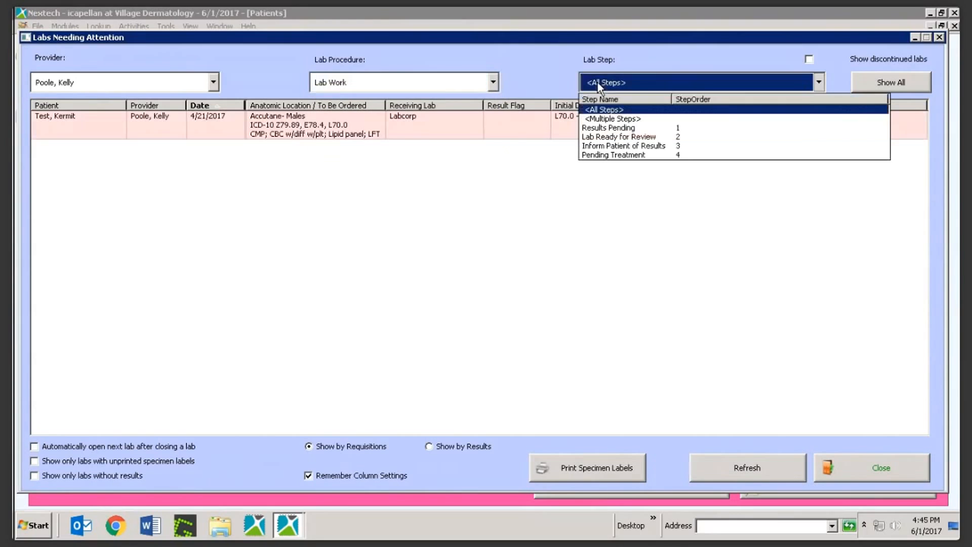
pyautogui.click(633, 128)
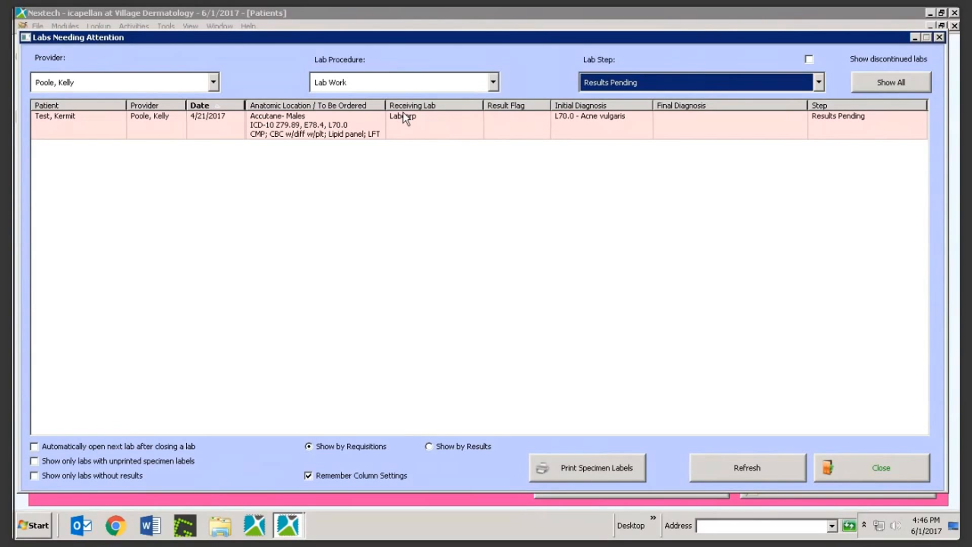
# Filter to Biopsy at Inform Patient of Results, leaving only the left dorsal foot biopsy
pyautogui.click(349, 78)
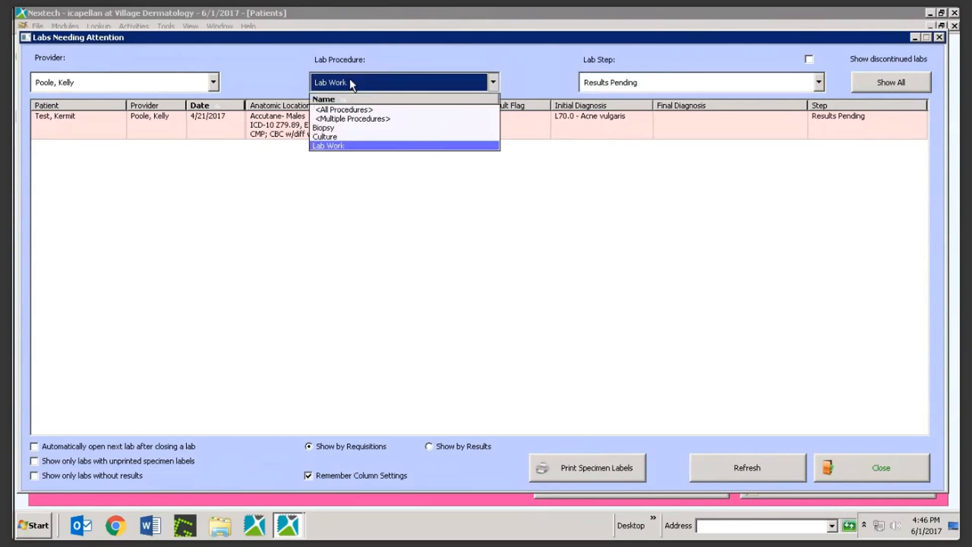
pyautogui.click(346, 129)
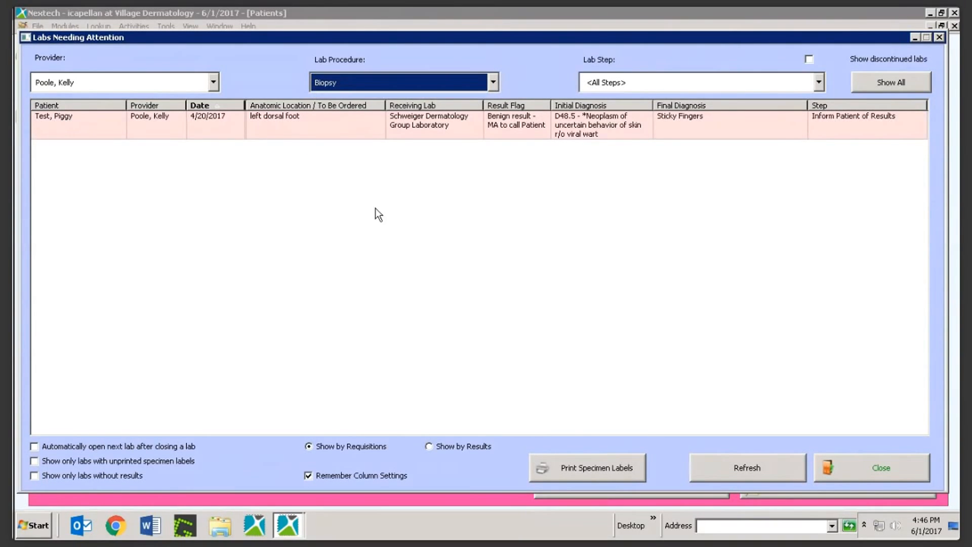
pyautogui.click(612, 82)
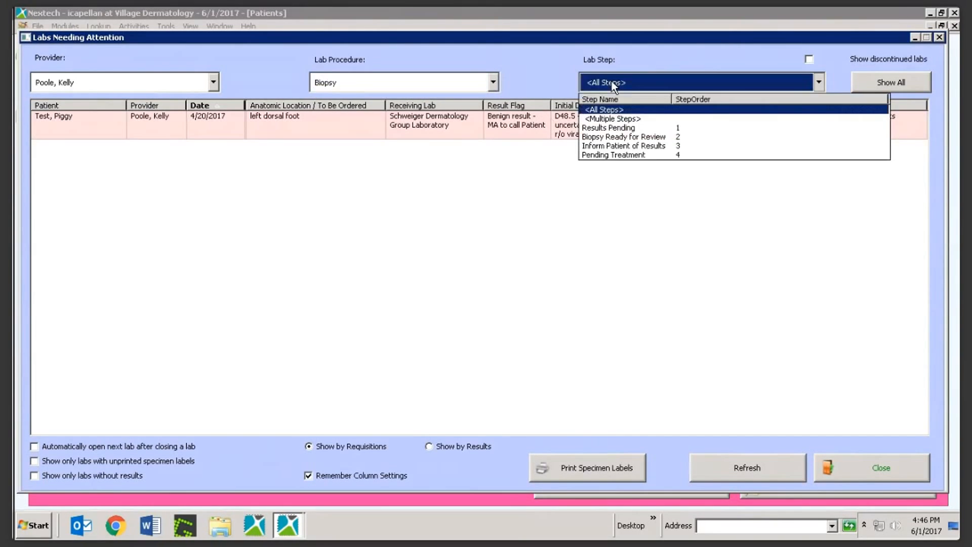
pyautogui.click(627, 146)
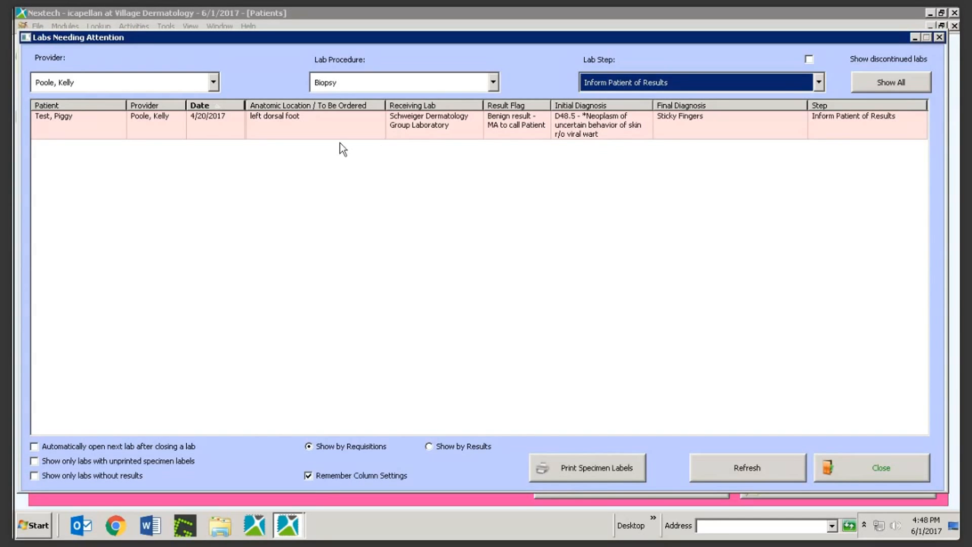
# On the patient's Labs tab, mark the biopsy's Inform Patient of Results step completed 6/1/2017
pyautogui.click(55, 118)
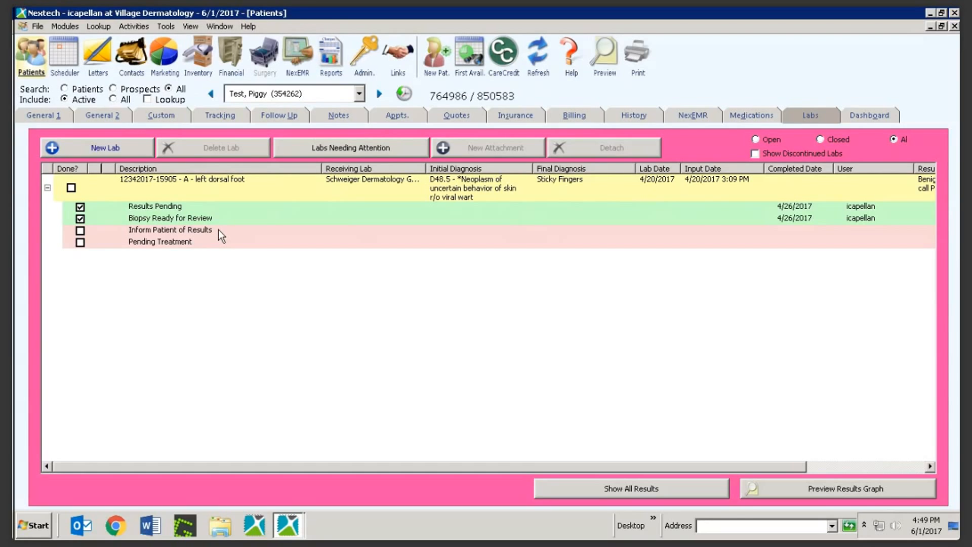
pyautogui.click(80, 230)
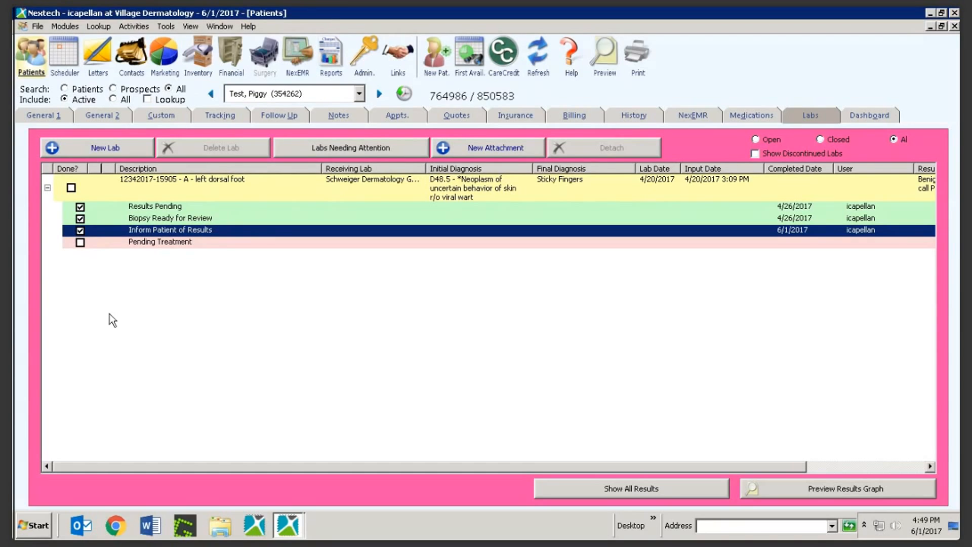
pyautogui.click(133, 263)
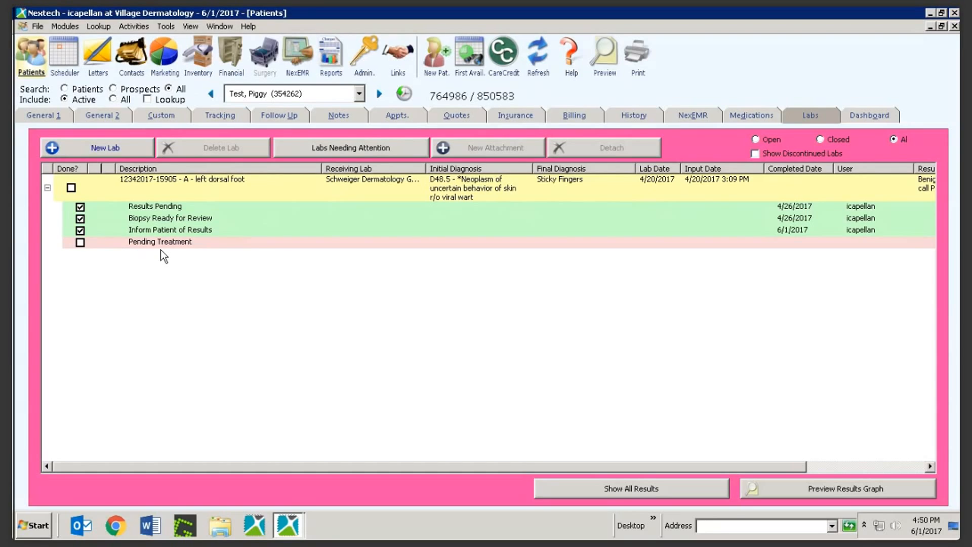
# Check Pending Treatment and the biopsy lab's Done? box, confirming the lab complete on 6/1/2017
pyautogui.click(79, 243)
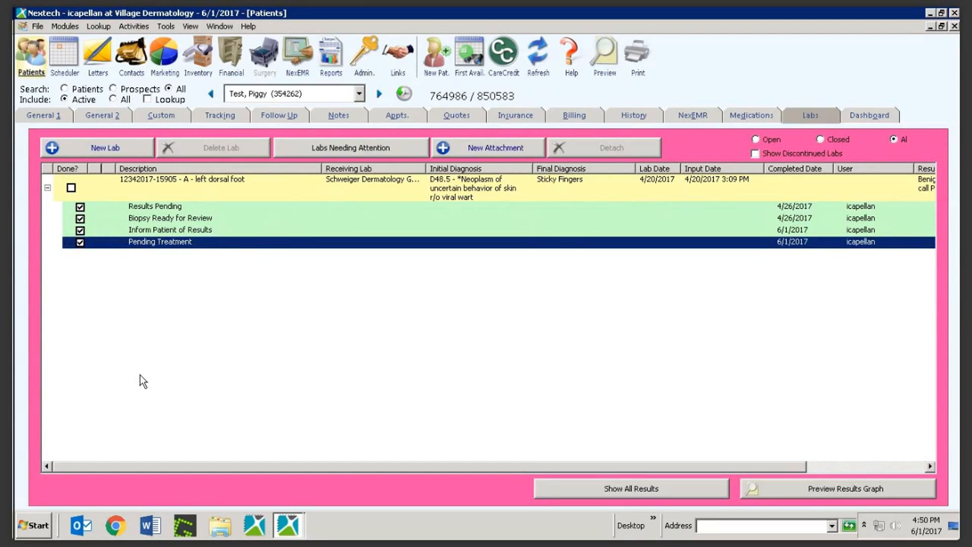
pyautogui.click(70, 188)
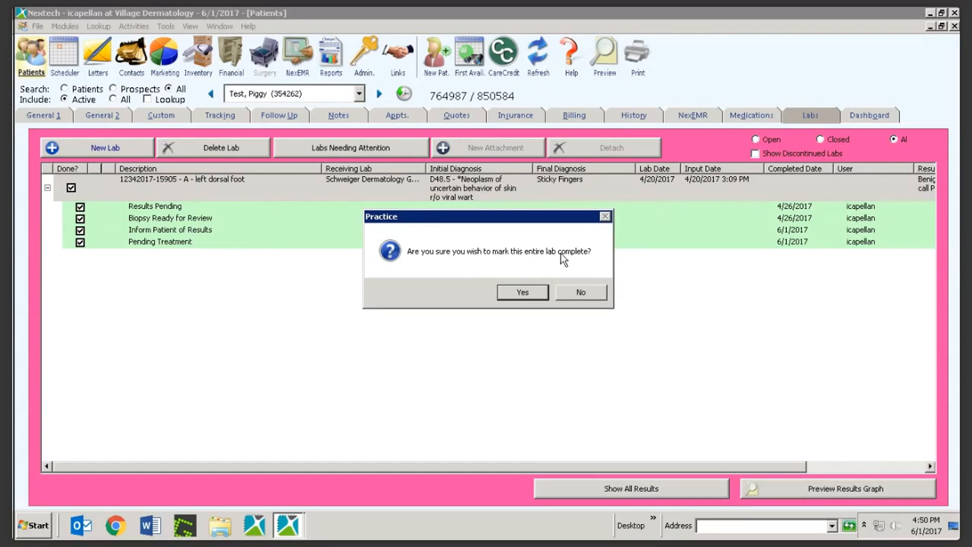
pyautogui.click(512, 290)
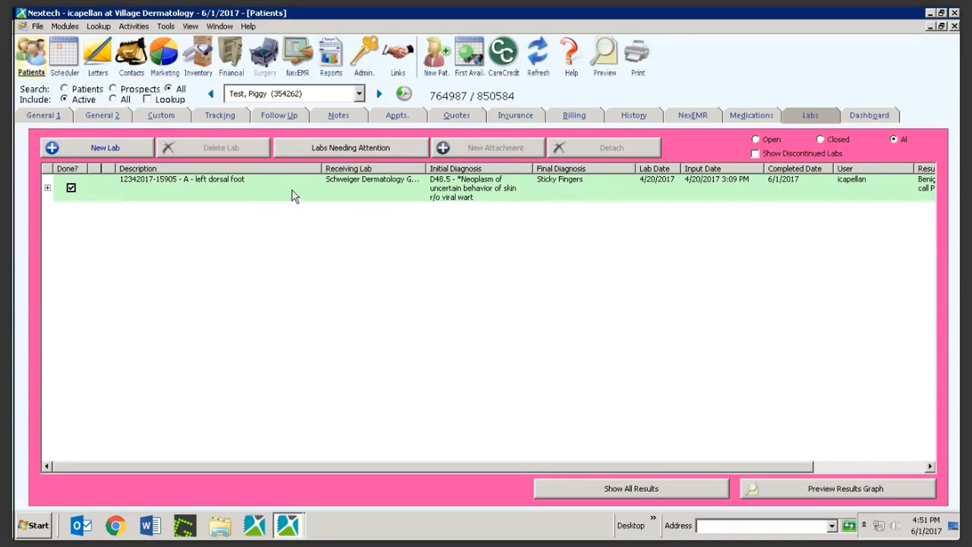
# Reopen the Labs Needing Attention list, then close it to return to the patient's Labs tab
pyautogui.click(332, 147)
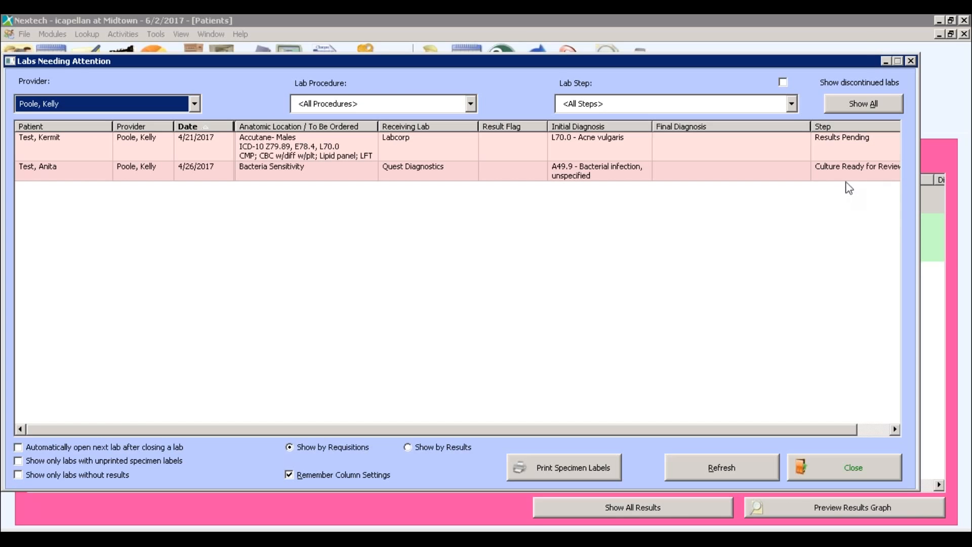
pyautogui.click(910, 61)
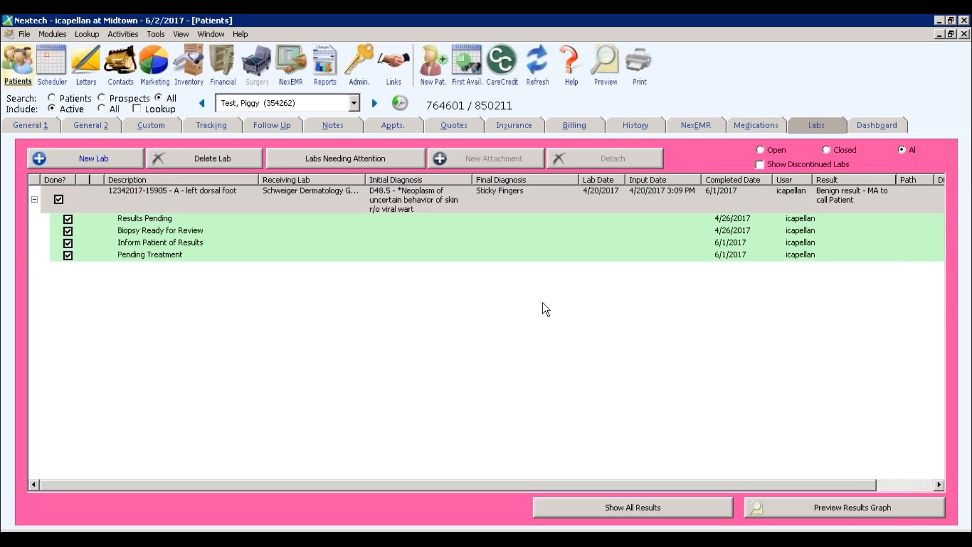
# Collapse the left dorsal foot biopsy lab's step rows into a single Done row
pyautogui.click(35, 200)
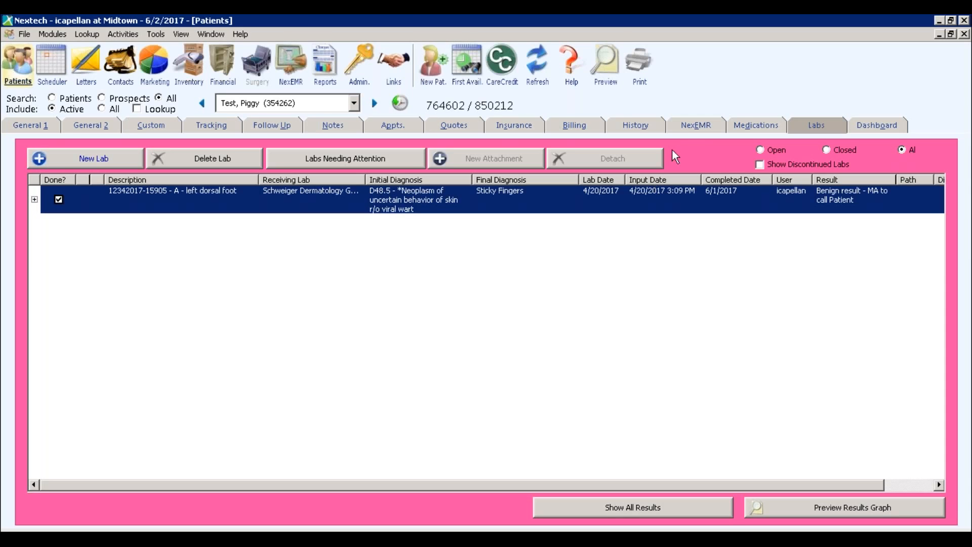
# In NexEMR, start a new SDG Patient Correspondence Note from the PATIENT MESSAGES templates
pyautogui.click(697, 127)
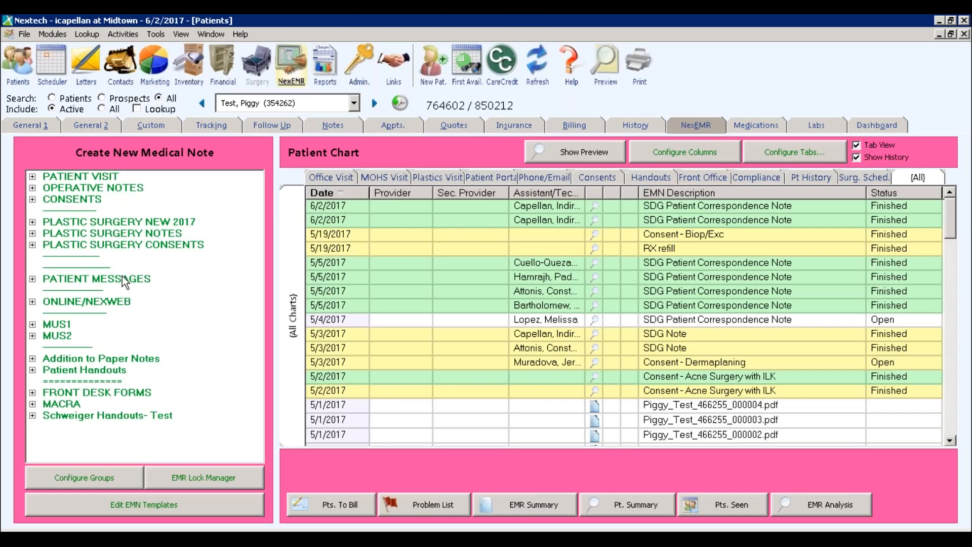
pyautogui.click(33, 280)
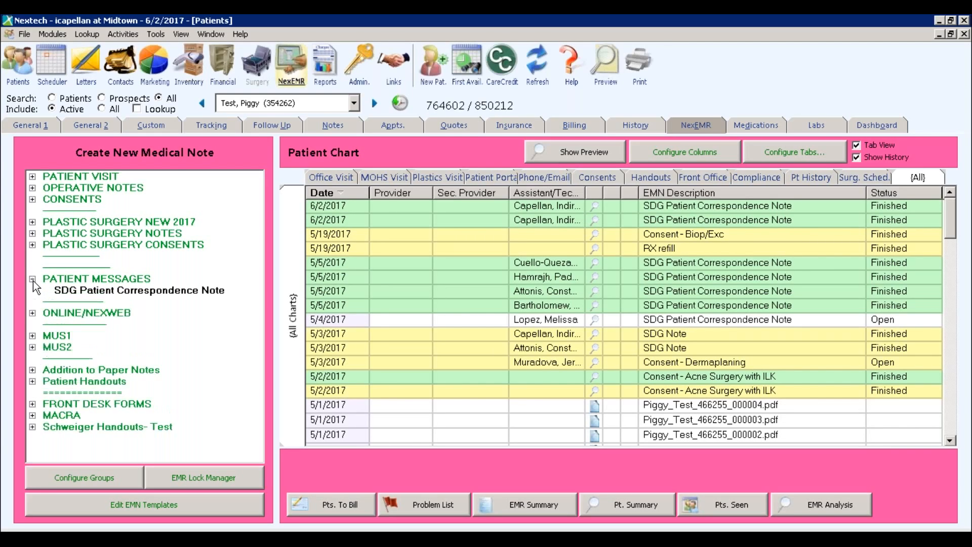
pyautogui.click(94, 294)
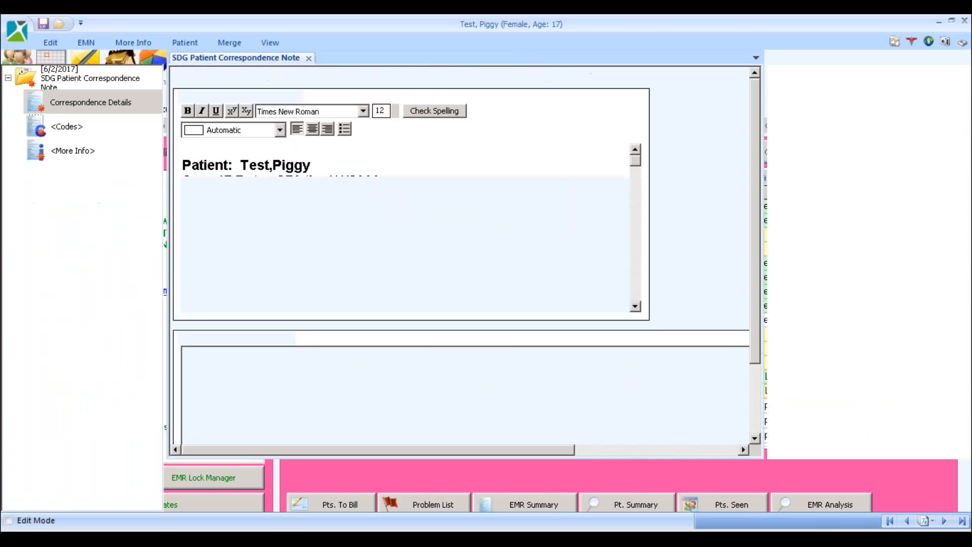
# Fill correspondence row 1: staff member's name, Spoke to Patient, Lab Results reason, and benign-results call details
pyautogui.click(249, 363)
pyautogui.click(251, 363)
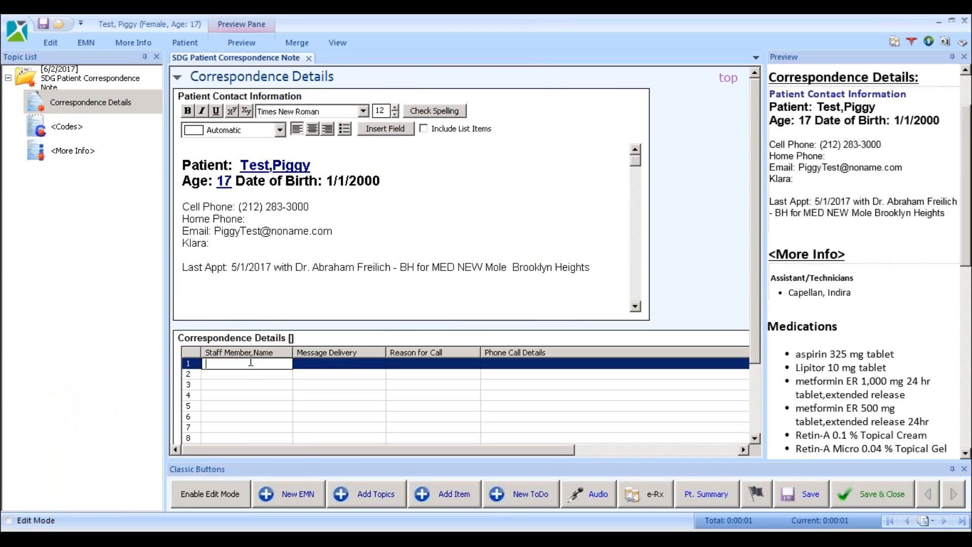
pyautogui.click(329, 363)
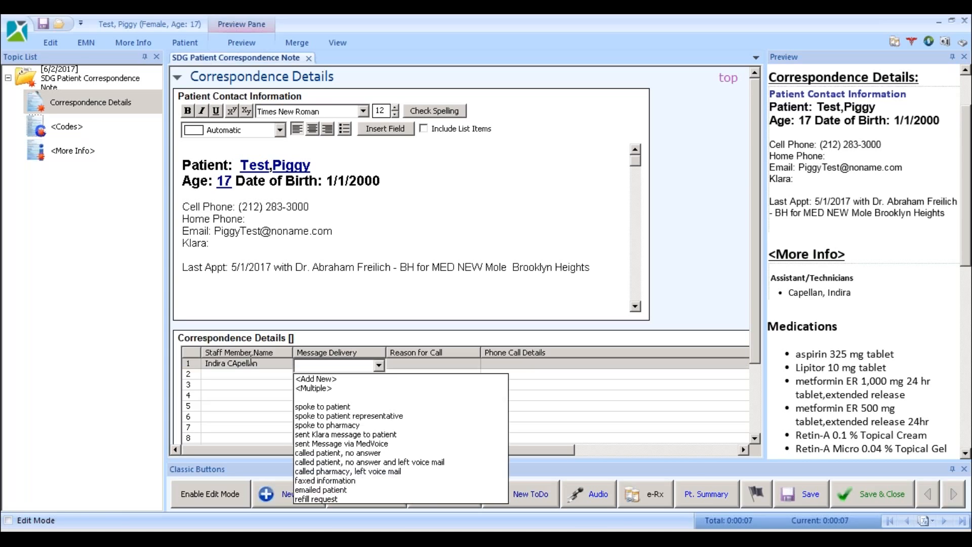
pyautogui.click(329, 406)
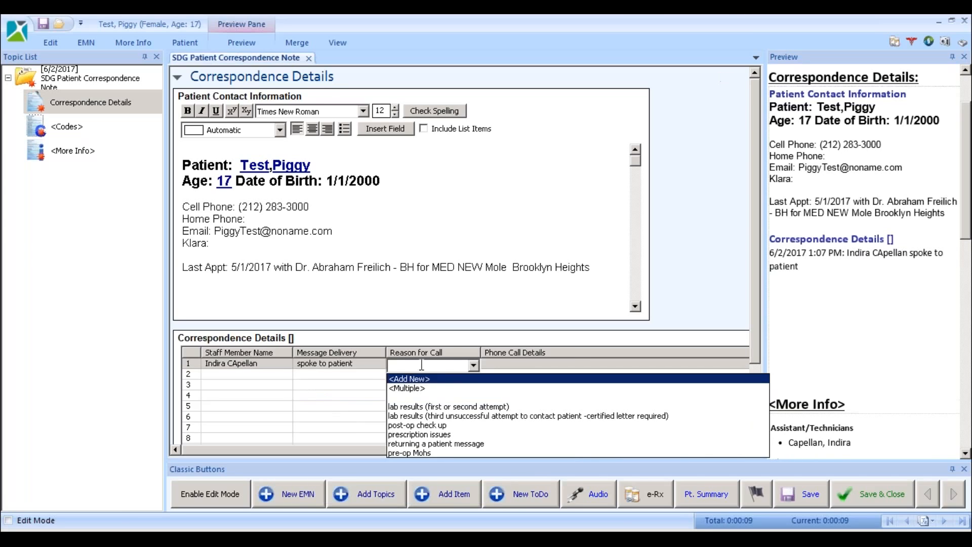
pyautogui.click(481, 406)
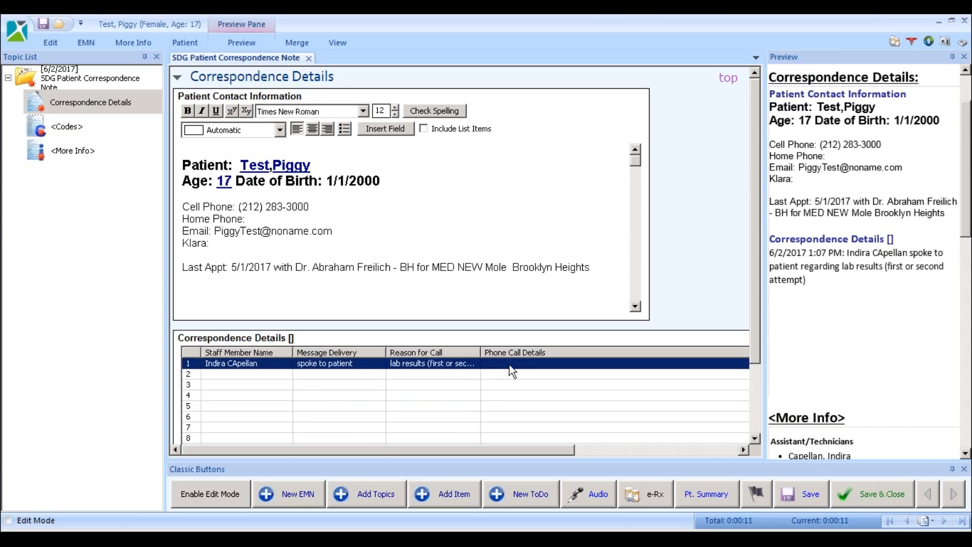
pyautogui.click(509, 364)
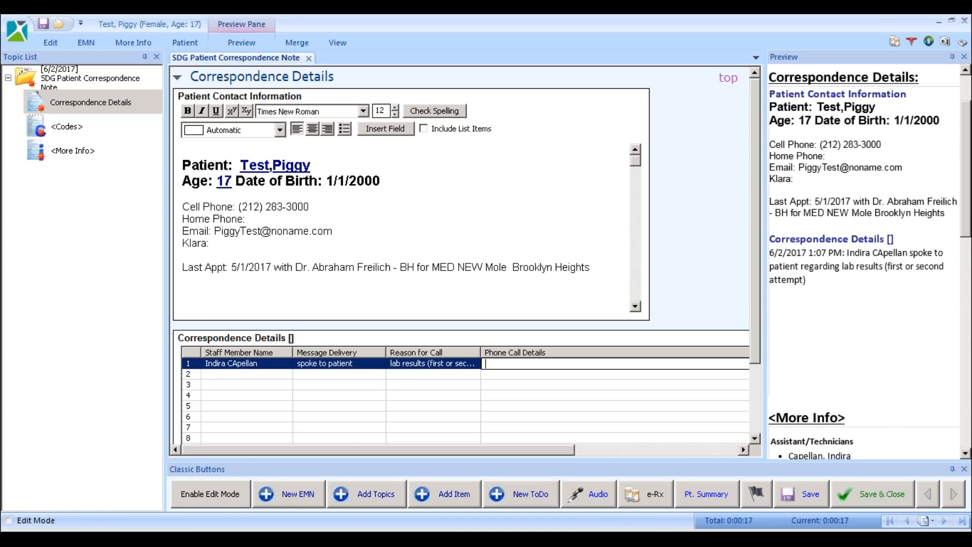
pyautogui.write('informed pt of benign results, no ')
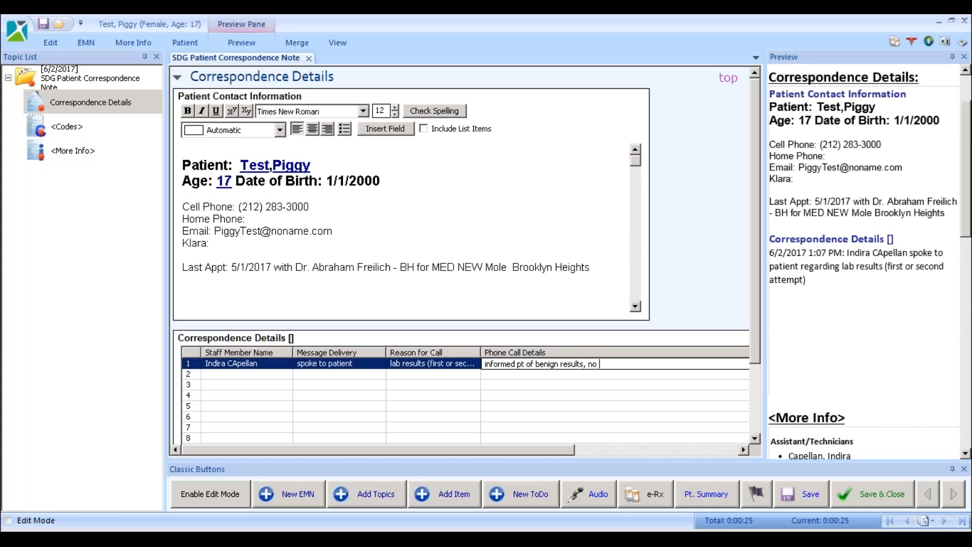
pyautogui.write('further tx required per')
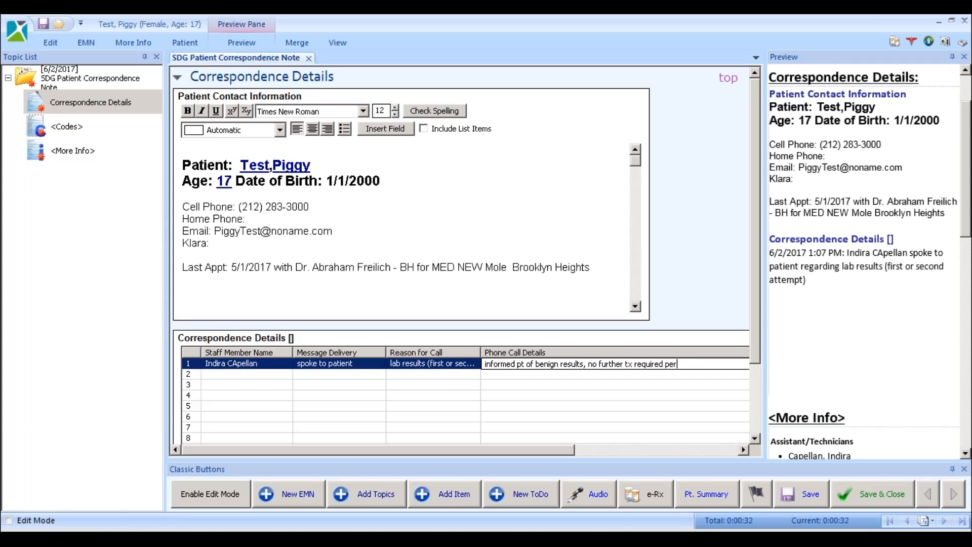
pyautogui.write(' Dr. Poole, pt express')
pyautogui.click(686, 282)
# Add a drawn MA signature with a date/time stamp to the note, then save and close it
pyautogui.moveTo(547, 448); pyautogui.dragTo(662, 449)
pyautogui.scroll(-3, 755, 439)
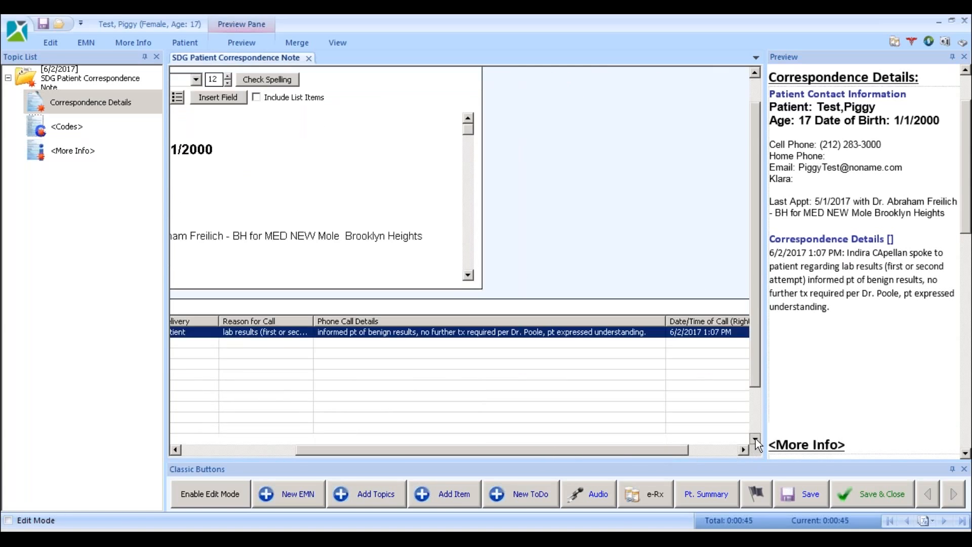
pyautogui.rightClick(590, 441)
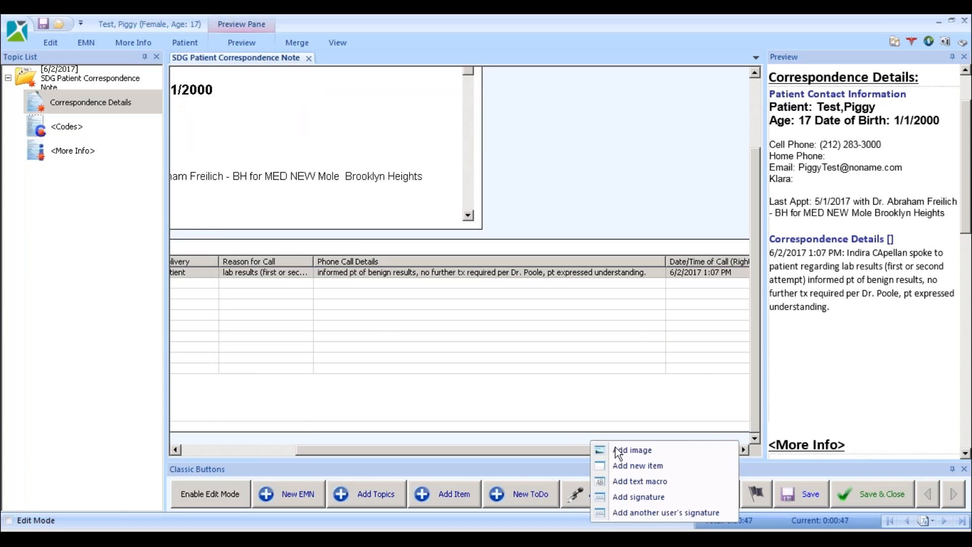
pyautogui.click(641, 498)
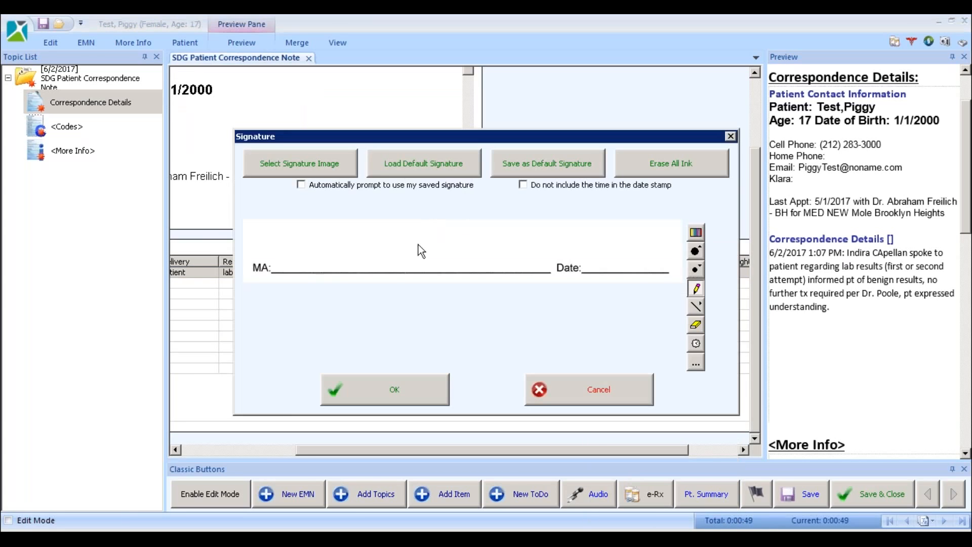
pyautogui.moveTo(315, 258)
pyautogui.mouseDown()
pyautogui.moveTo(354, 276)
pyautogui.moveTo(442, 259)
pyautogui.mouseUp()
pyautogui.click(696, 343)
pyautogui.click(622, 265)
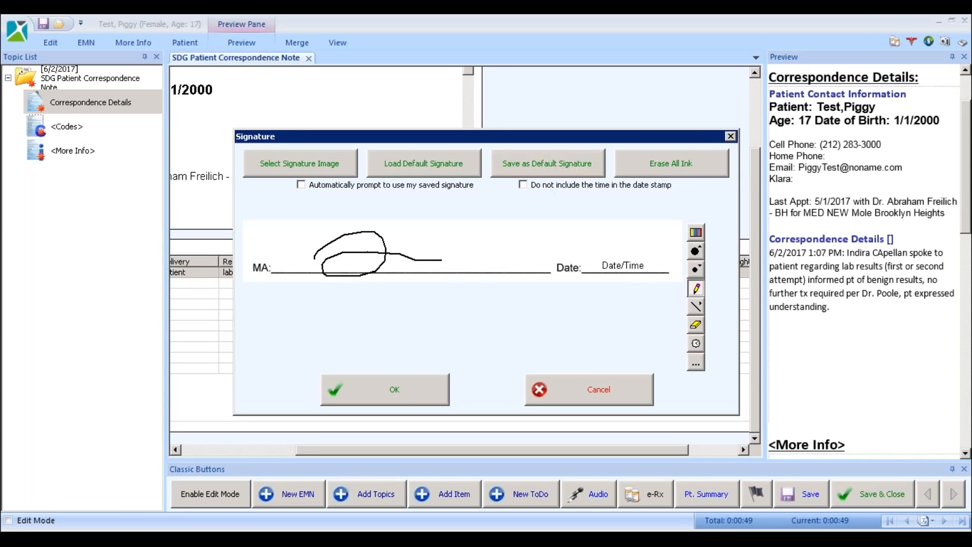
pyautogui.click(418, 399)
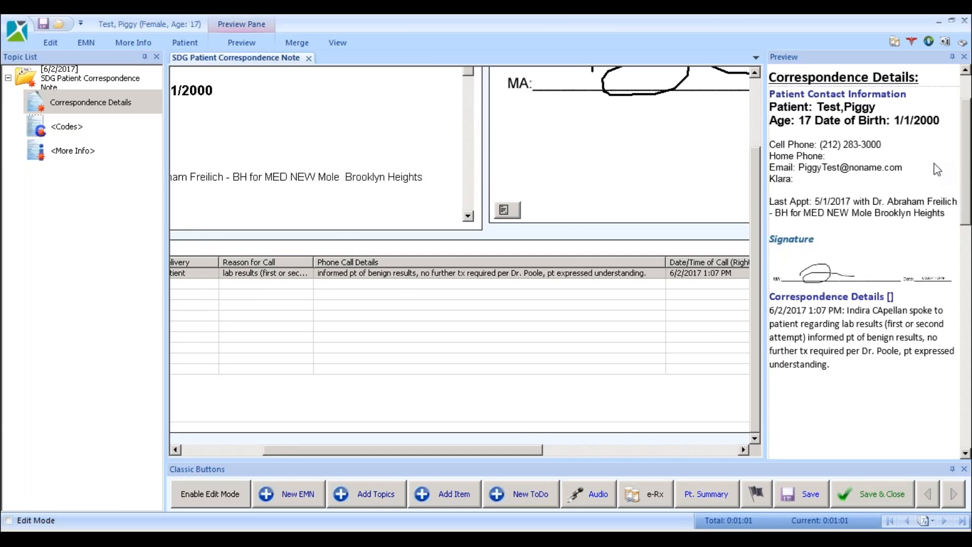
pyautogui.click(897, 495)
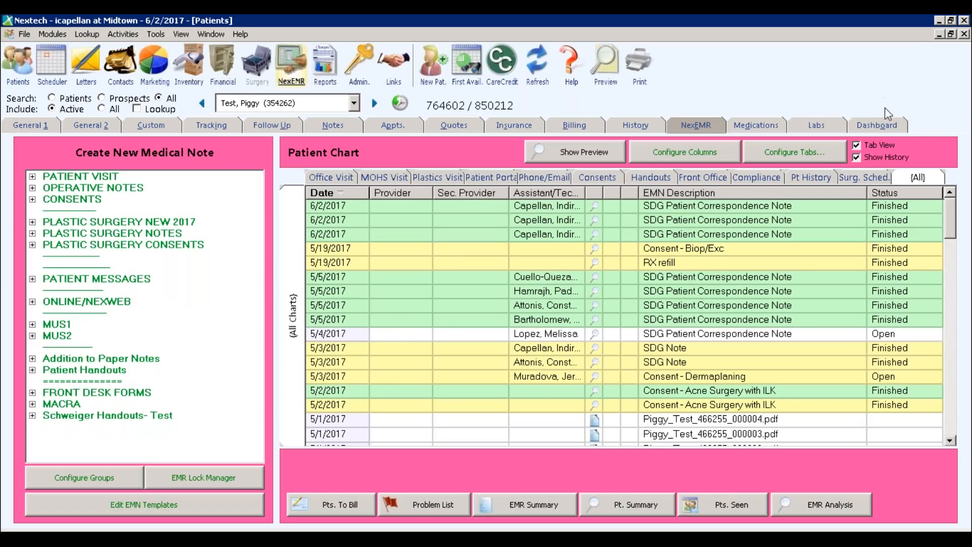
# Open the Lab Entry window for the left dorsal foot biopsy from the patient's Labs tab
pyautogui.click(818, 126)
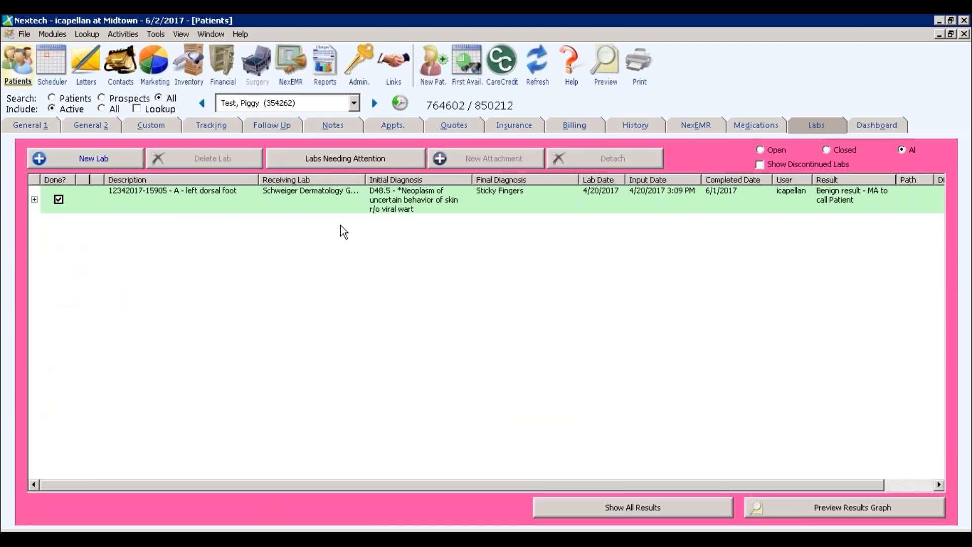
pyautogui.rightClick(288, 205)
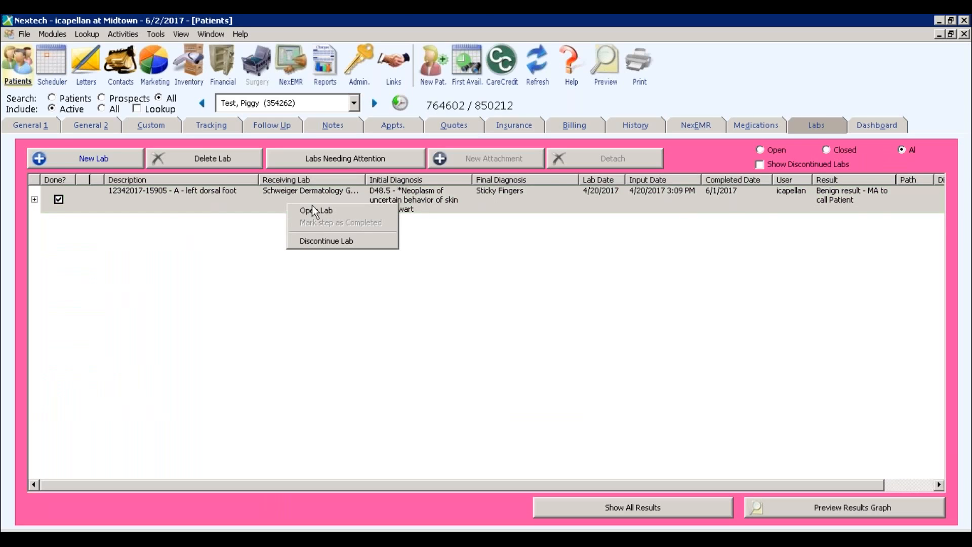
pyautogui.click(344, 210)
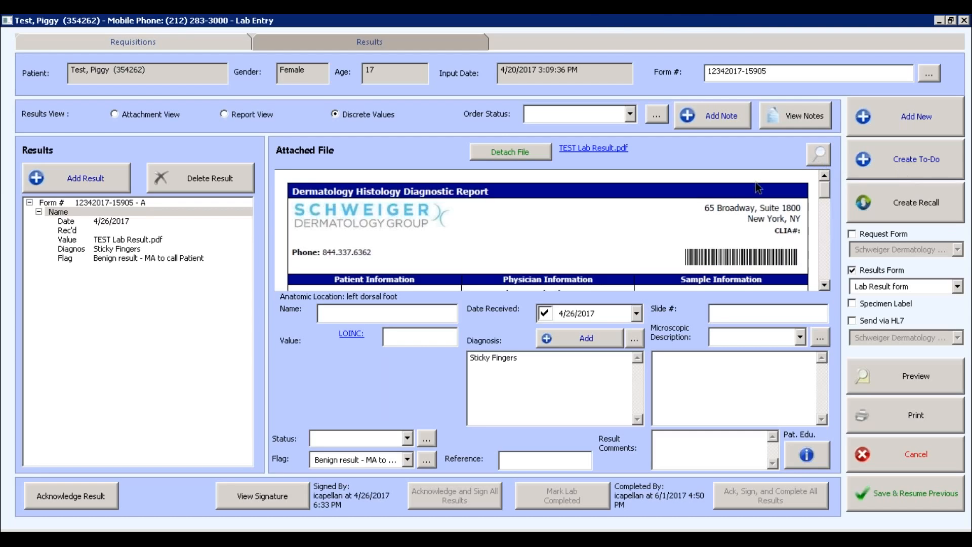
# View the attached TEST Lab Result.pdf in Acrobat Reader and scroll down the report
pyautogui.click(821, 155)
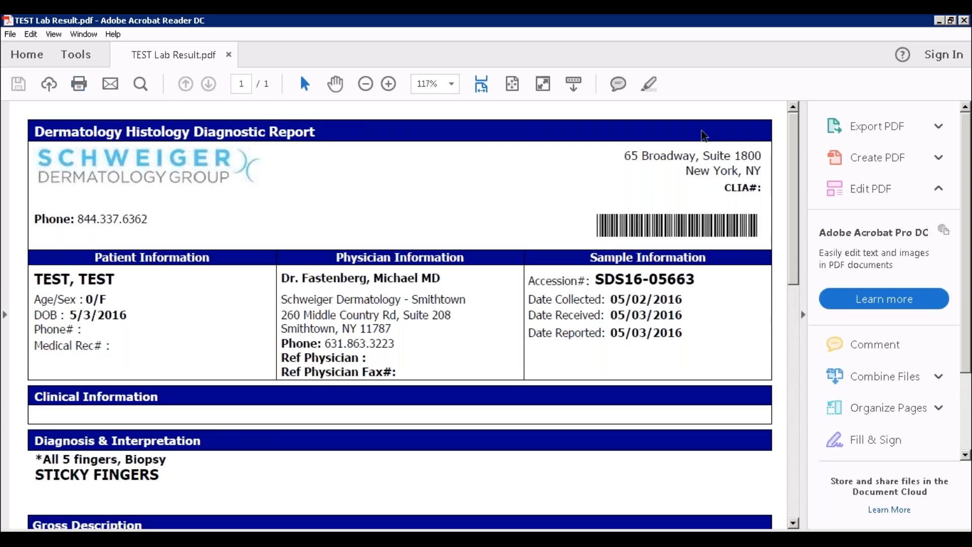
pyautogui.scroll(-5, 798, 225)
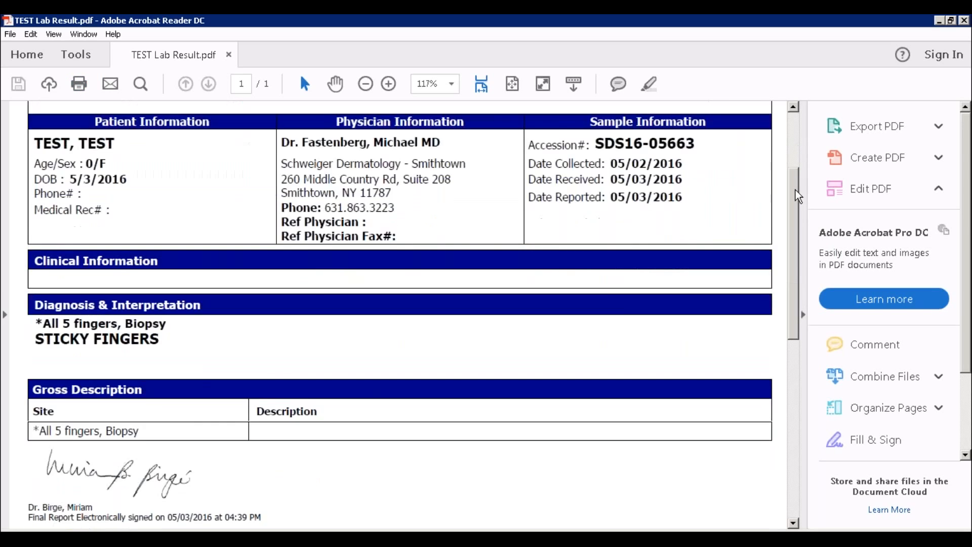